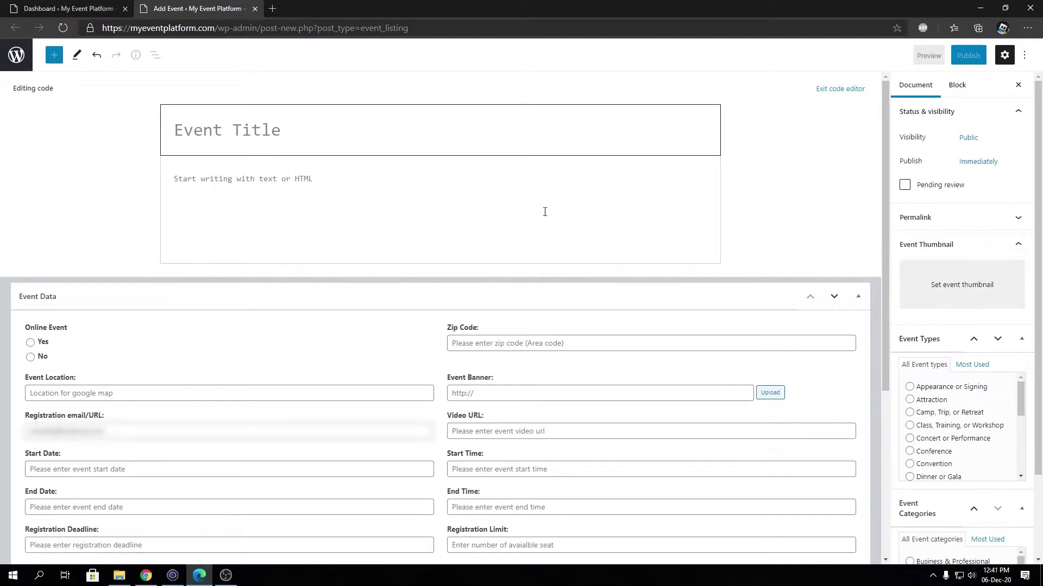
scroll(949, 421, "down", 2)
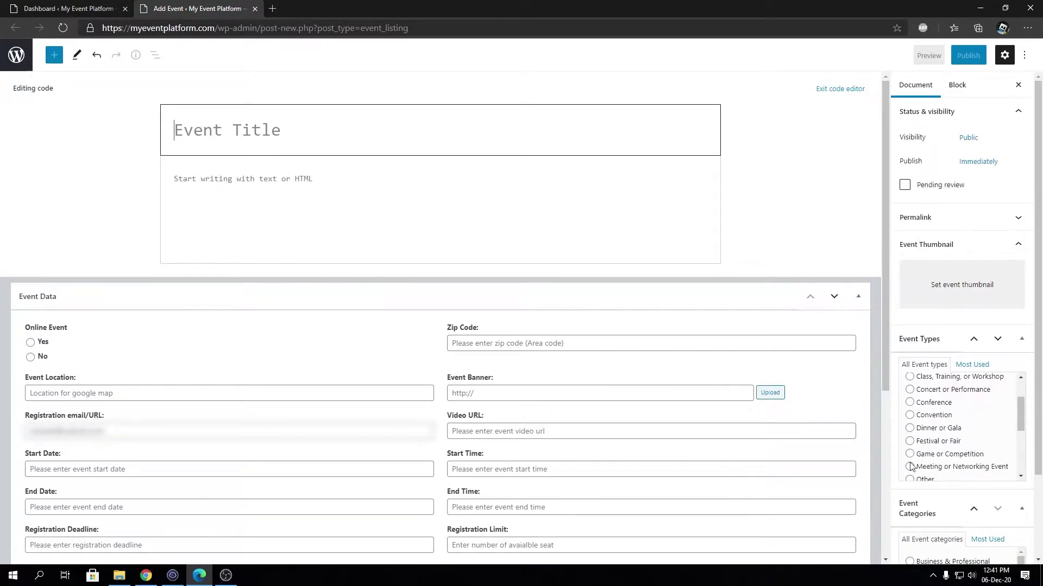
scroll(934, 520, "down", 1)
scroll(941, 499, "down", 2)
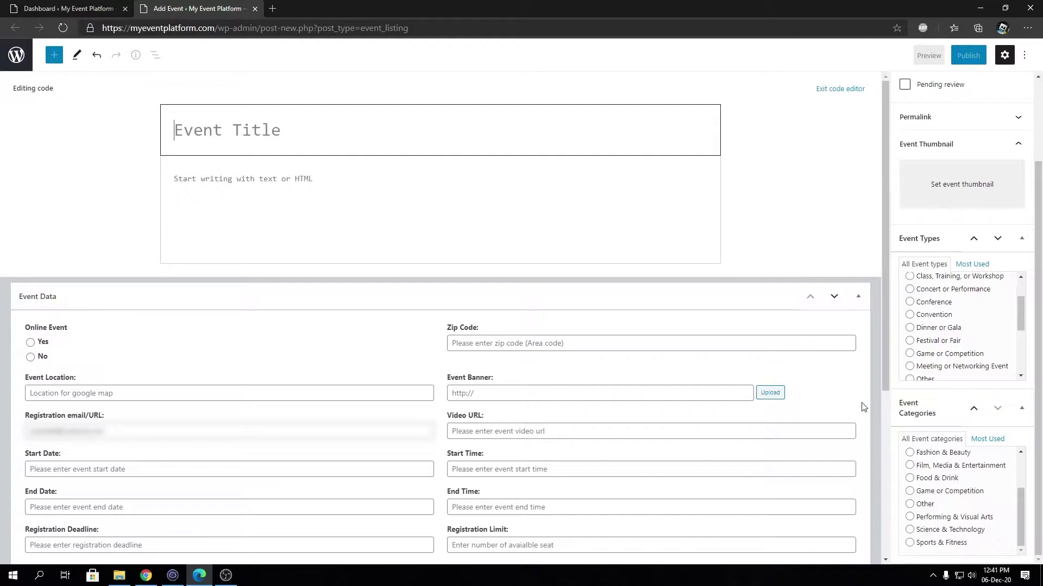
scroll(863, 406, "down", 1)
scroll(877, 395, "down", 2)
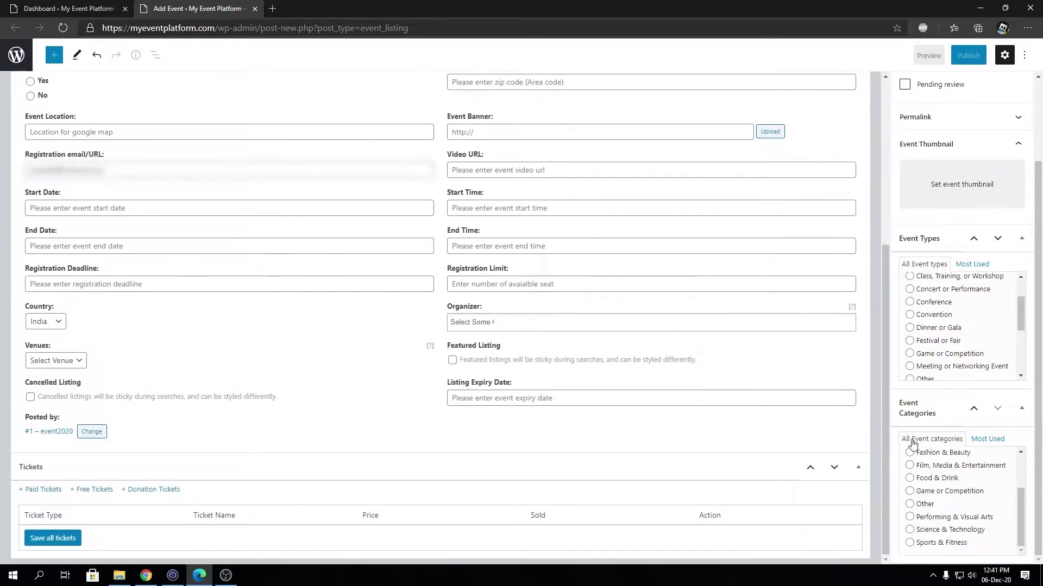
- Tick Fashion & Beauty as the new event's category and view the most used categories
left_click(936, 453)
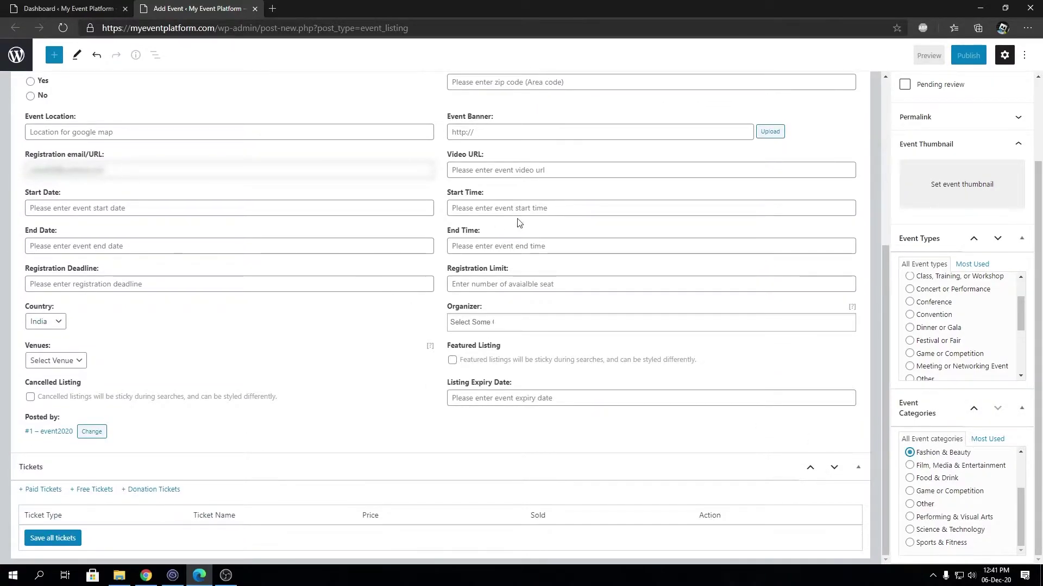
left_click(976, 441)
scroll(970, 473, "up", 1)
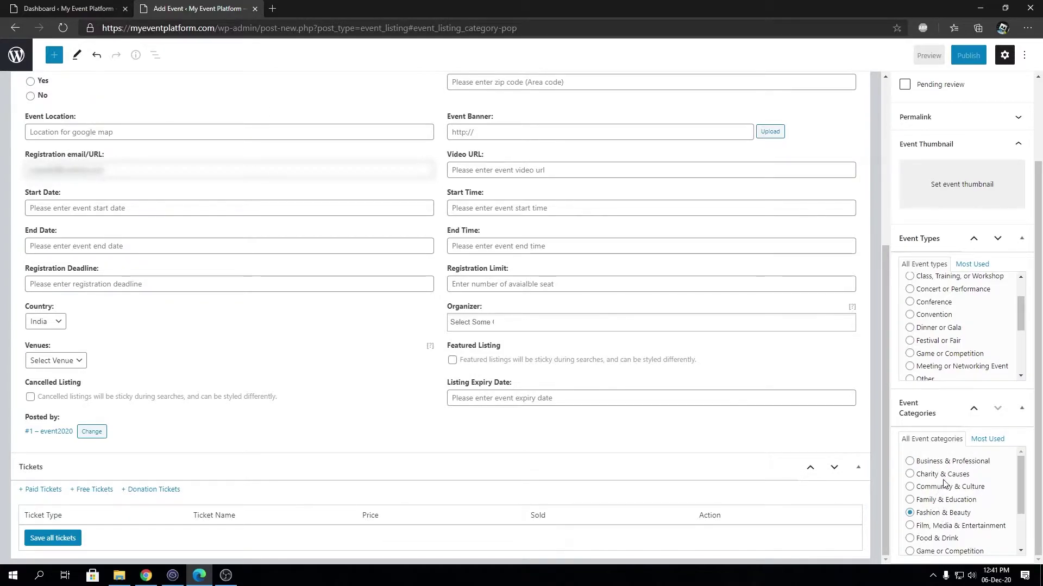
- Return to the admin Dashboard and go to Event Manager's Event Categories page
left_click(70, 9)
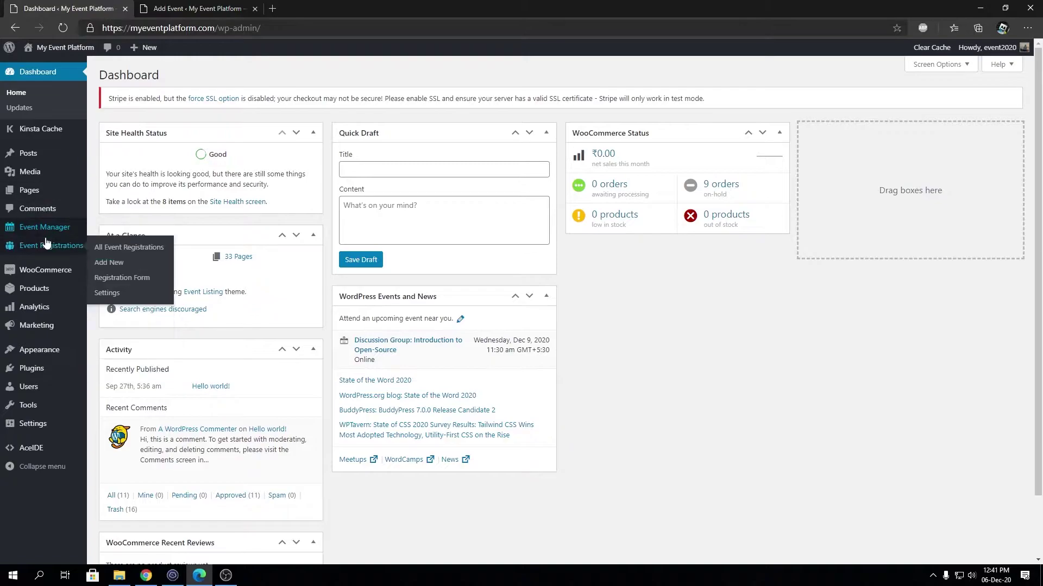
mouse_move(45, 227)
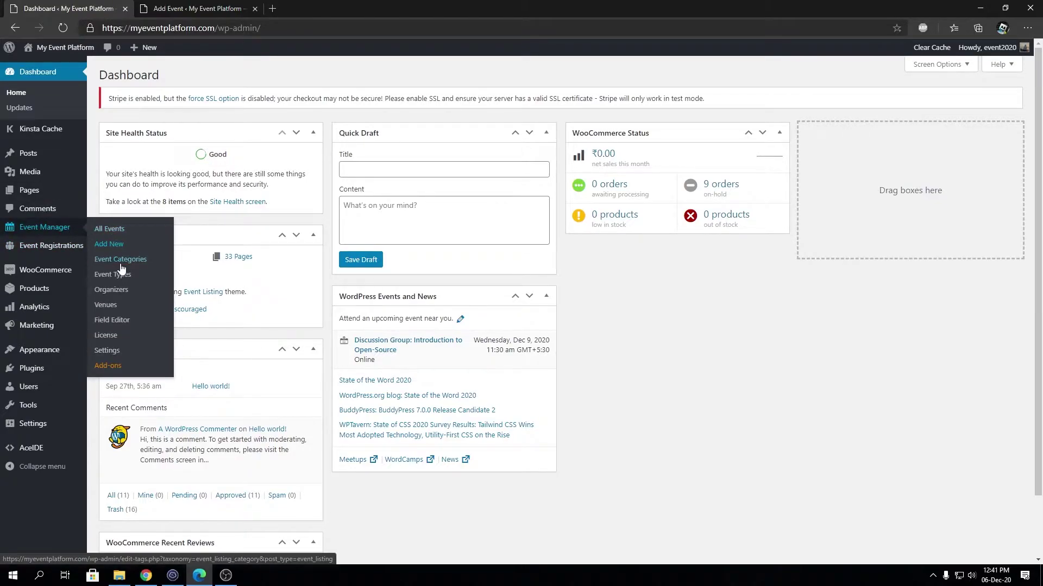
left_click(121, 262)
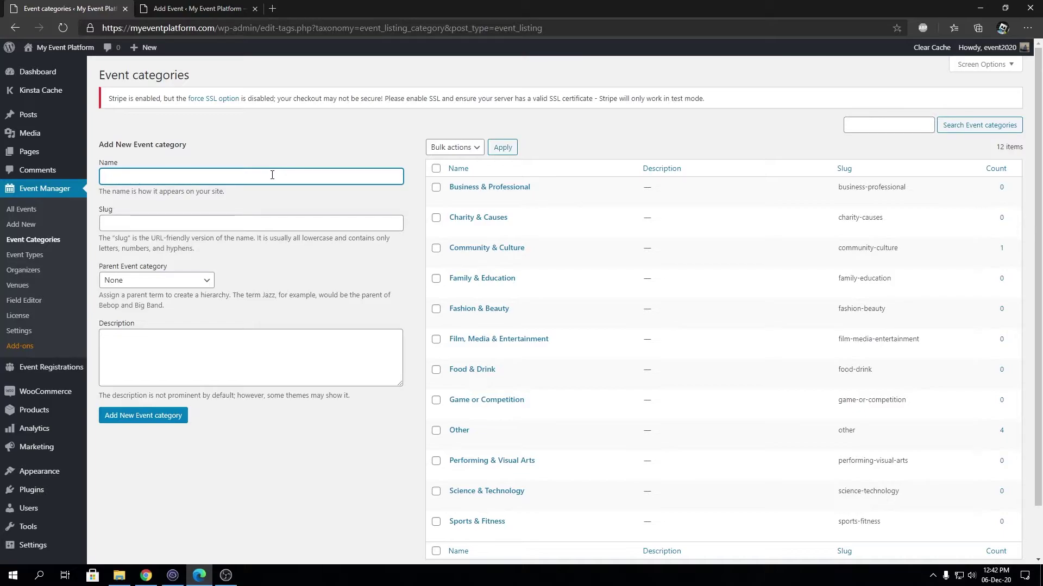
type("Custom Categ")
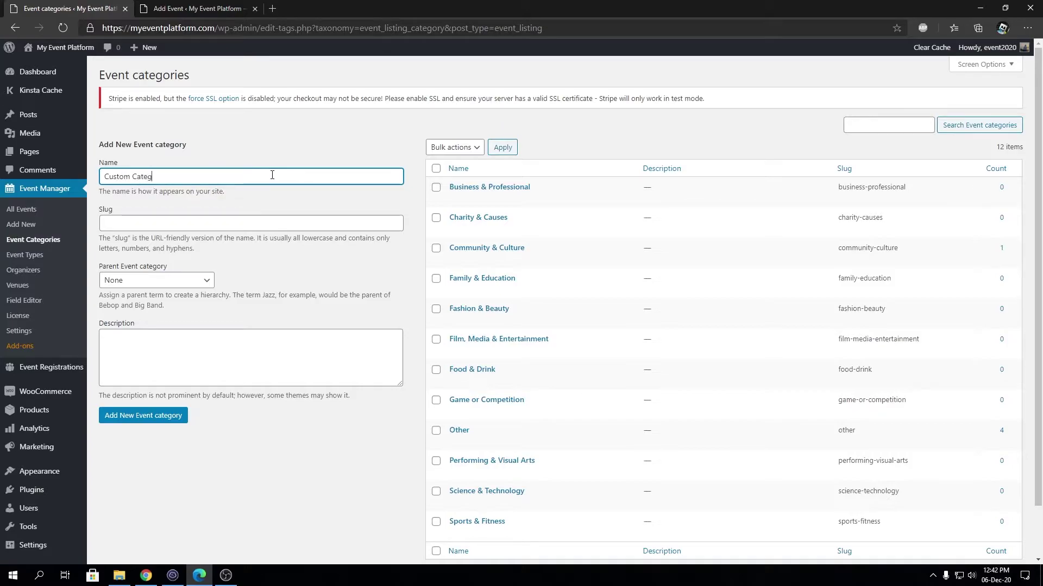
type("ory")
- Create 'Custom Category' with an empty slug, no parent, and description 'Our own custom category'
key("Tab")
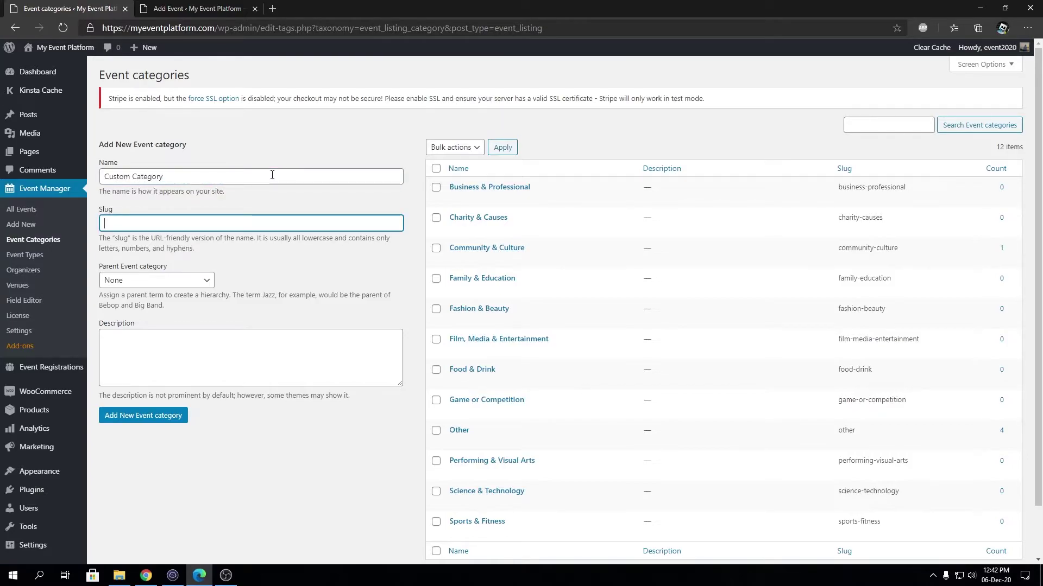
left_click(269, 273)
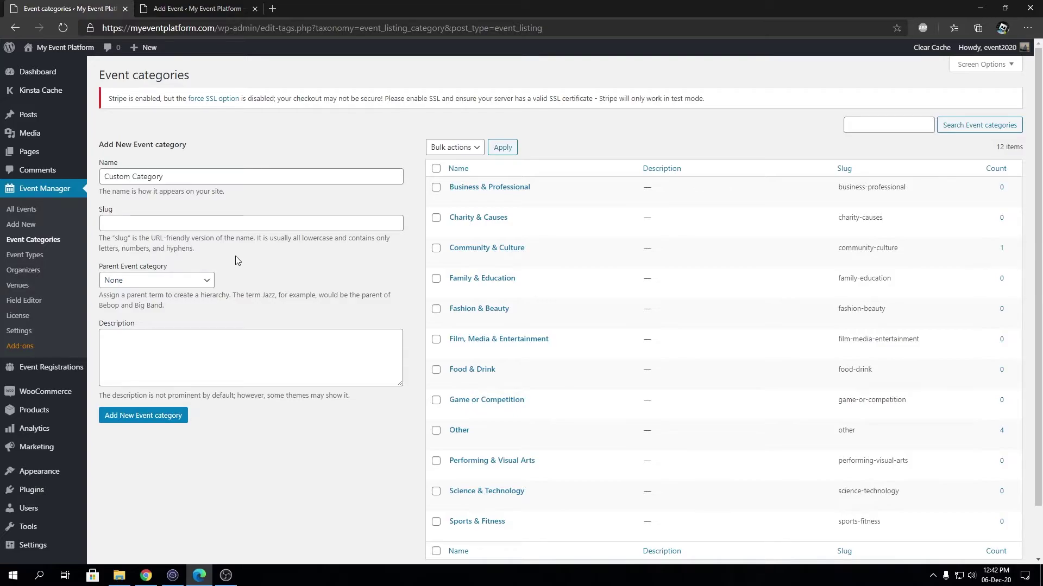
left_click(196, 281)
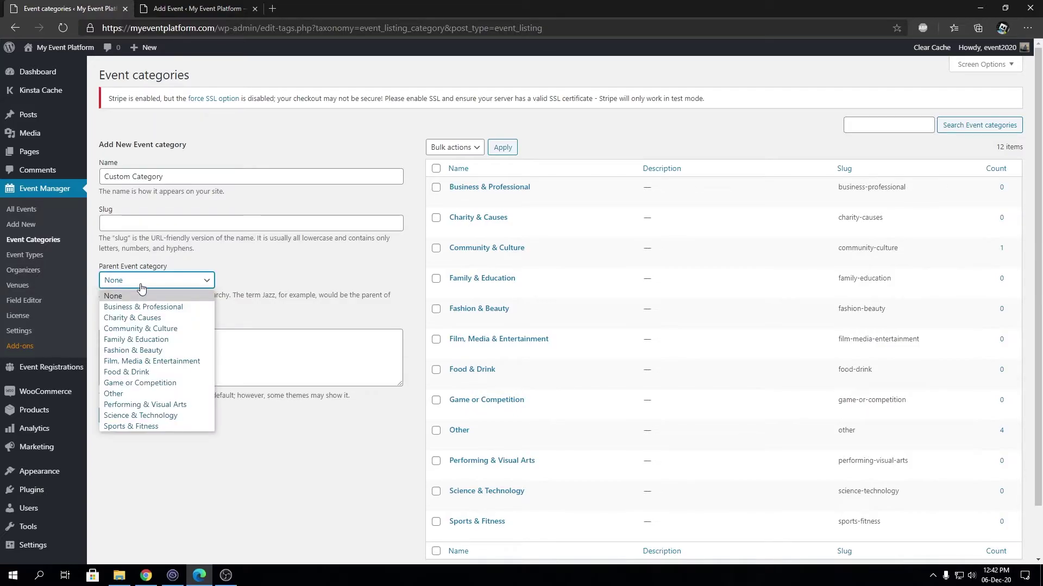
left_click(277, 286)
left_click(208, 367)
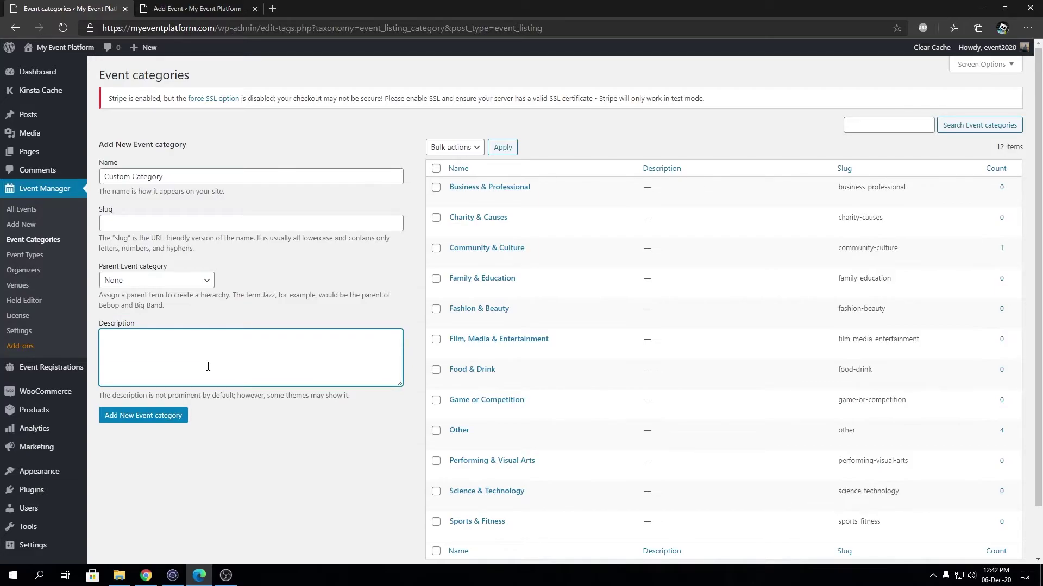
type("Our own cus")
type("tom category")
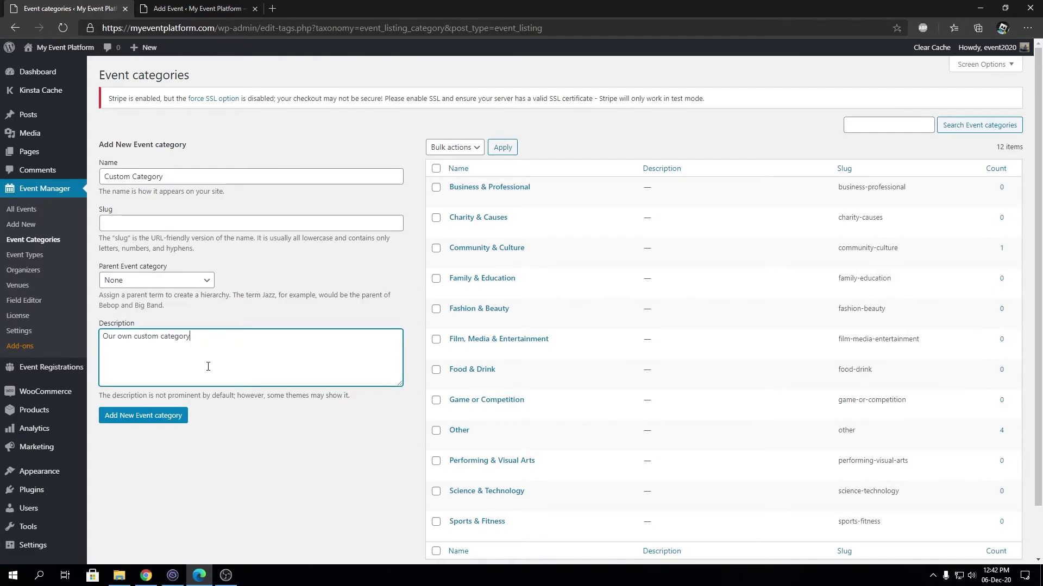
left_click(160, 417)
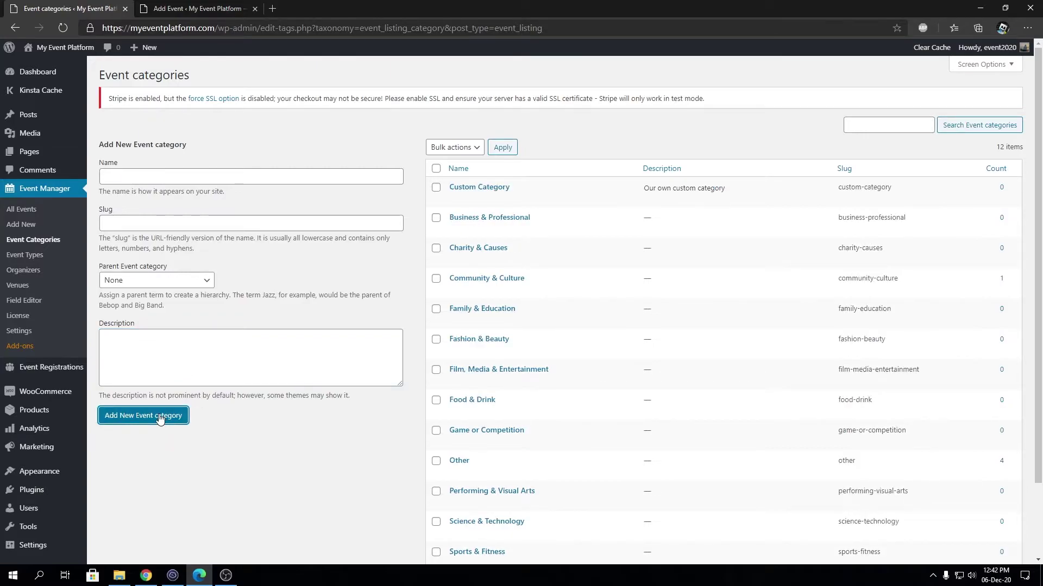
mouse_move(471, 191)
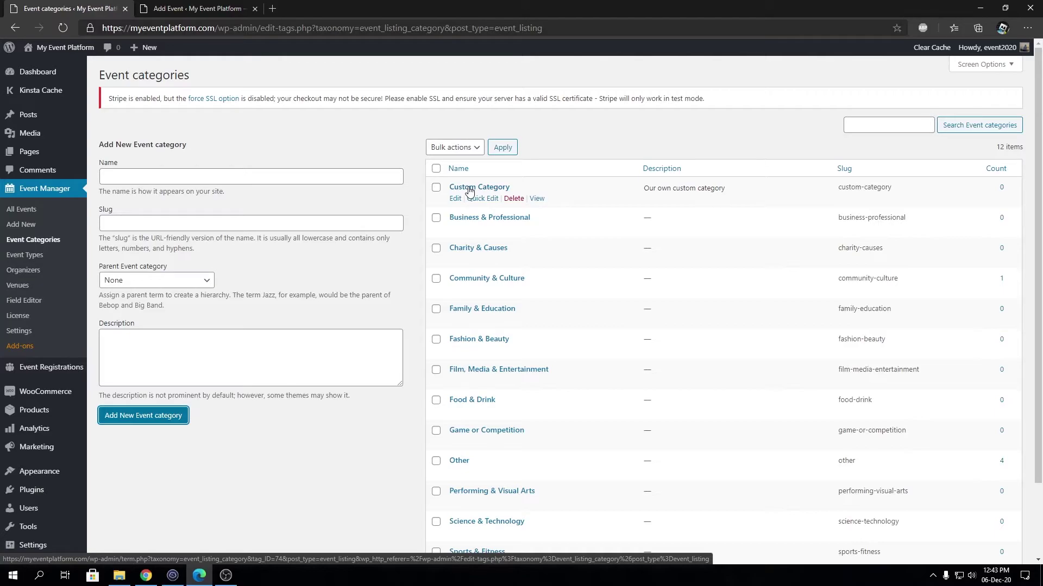
- Open Custom Category's edit page and save it unchanged with Update
left_click(455, 199)
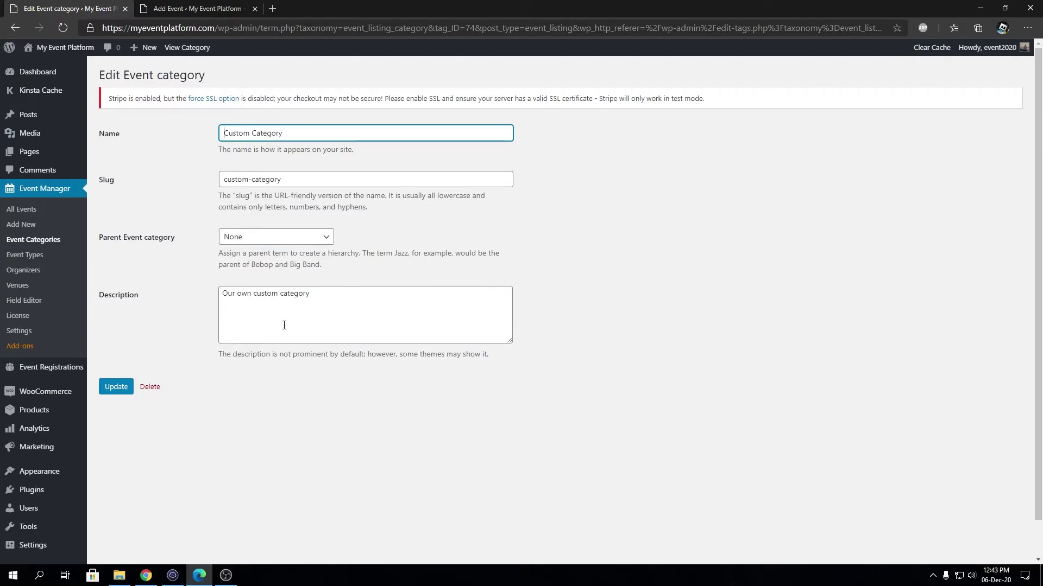
left_click(116, 389)
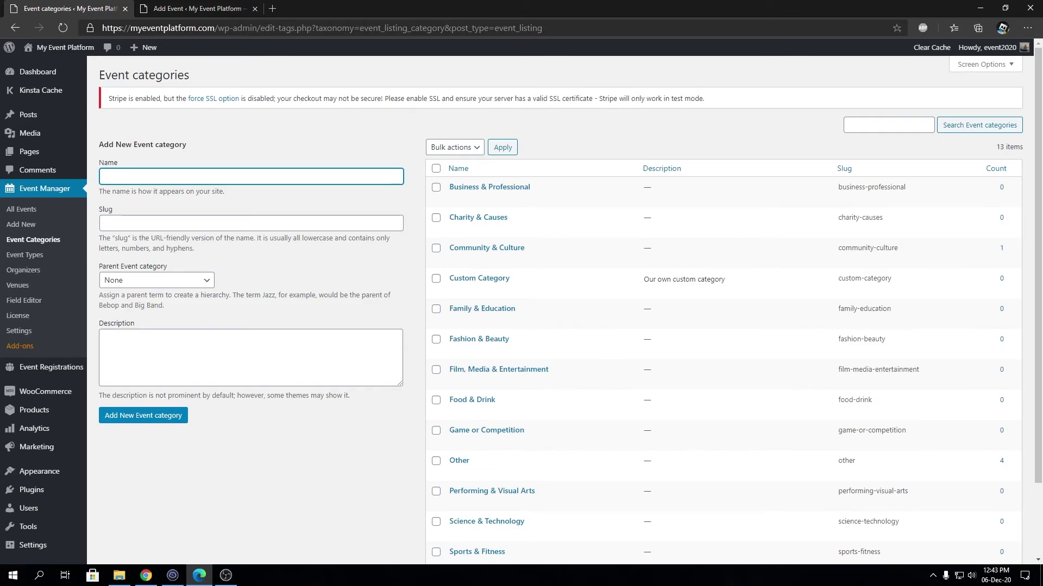
key("alt+Tab")
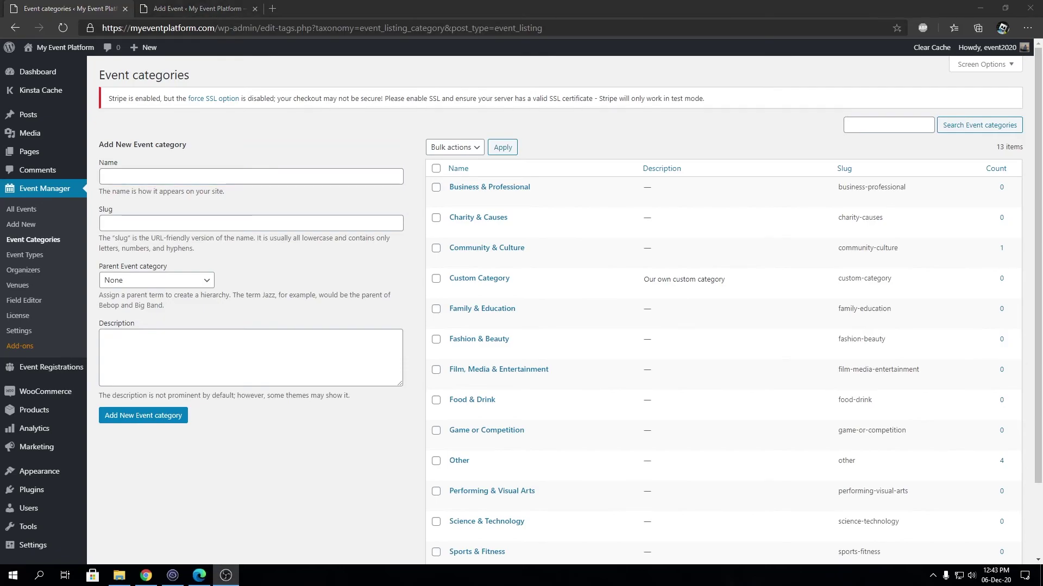